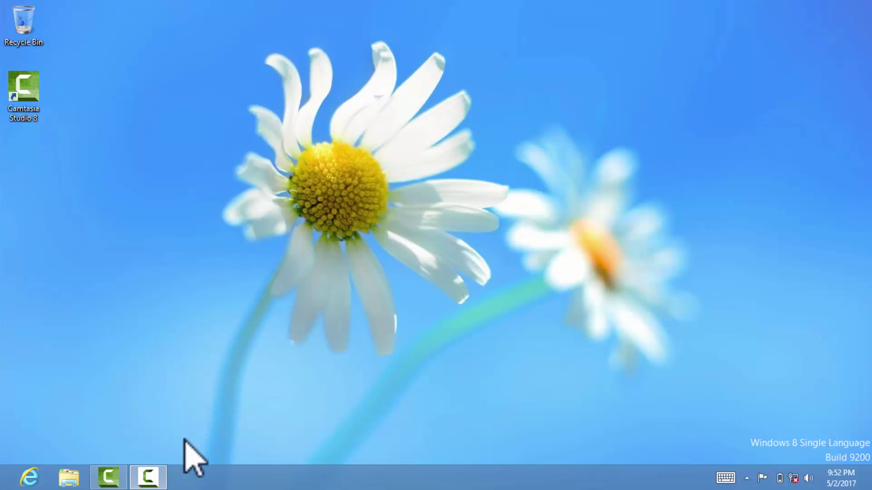
# Step: Copy the Network_Driver_40CNF_WN32 application from the removable E: drive to the desktop
pyautogui.click(69, 476)
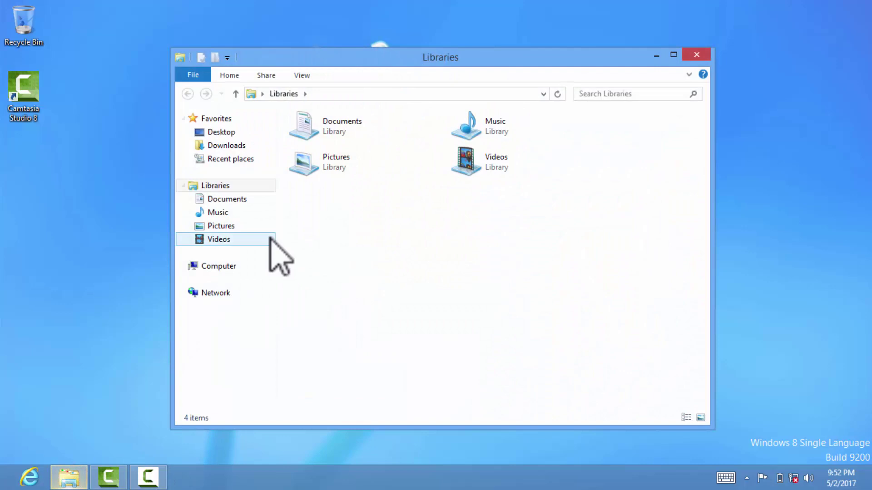
pyautogui.click(229, 267)
pyautogui.doubleClick(497, 186)
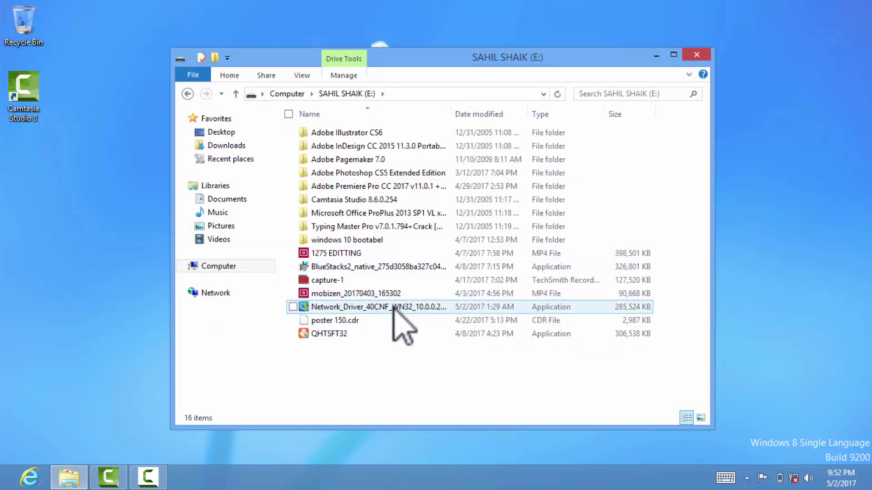
pyautogui.moveTo(363, 307); pyautogui.dragTo(119, 288)
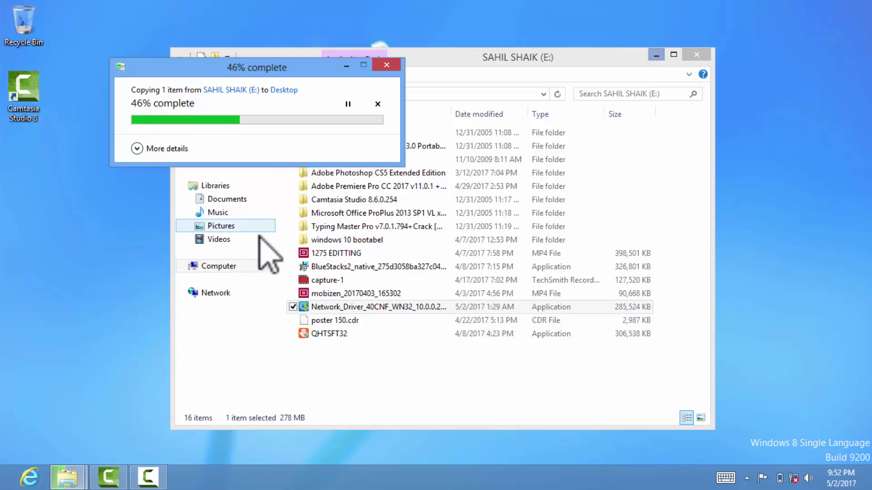
# Step: Eject the Win8_x64 disc from the DVD RW drive (D:) and close the file window
pyautogui.click(231, 266)
pyautogui.rightClick(345, 201)
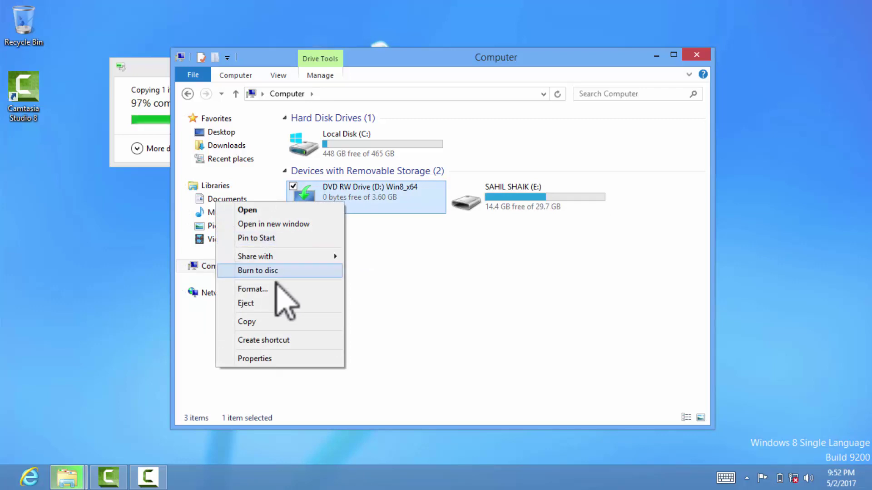
pyautogui.click(267, 302)
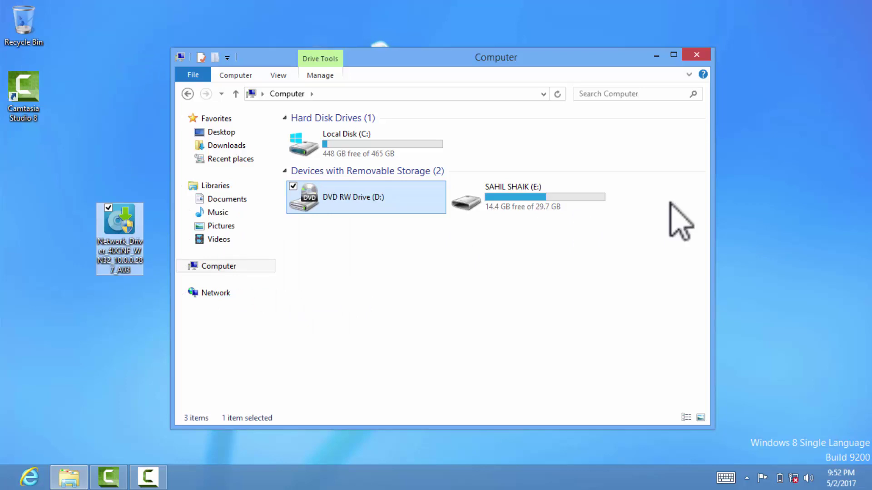
pyautogui.click(701, 53)
# Step: Run the copied network driver package, start its installation and accept English (United States) as the setup language
pyautogui.doubleClick(123, 233)
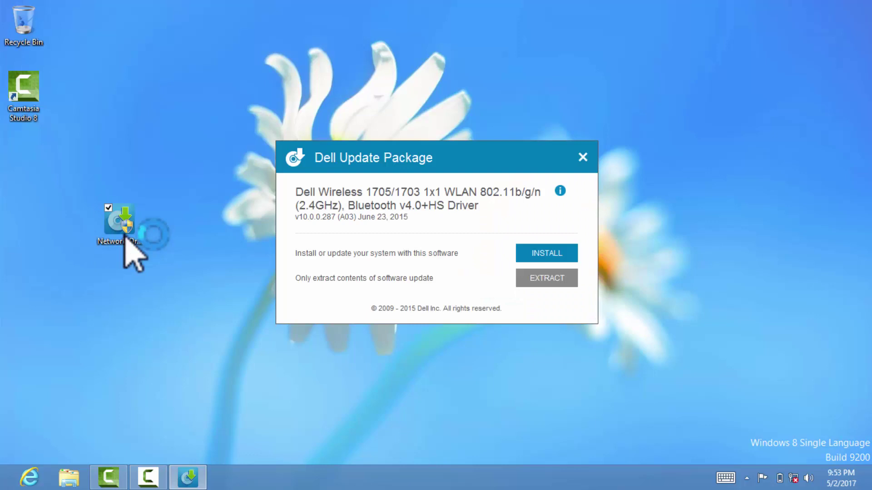
pyautogui.click(532, 255)
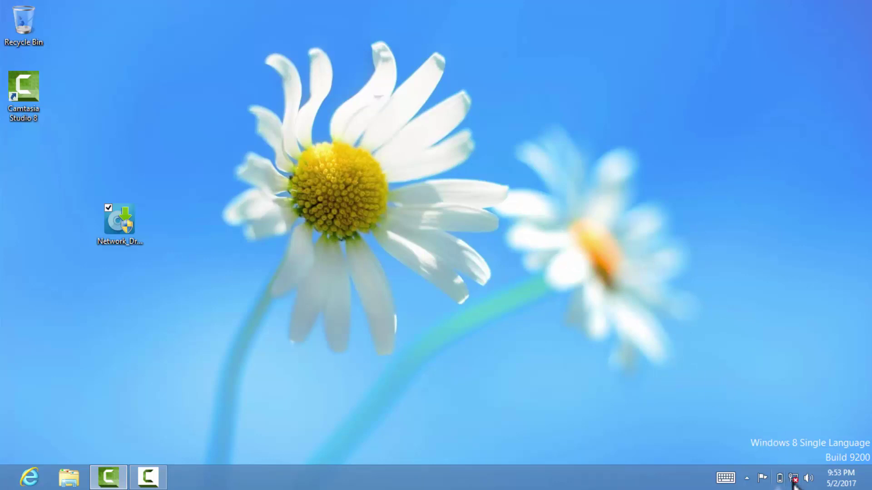
pyautogui.moveTo(794, 485)
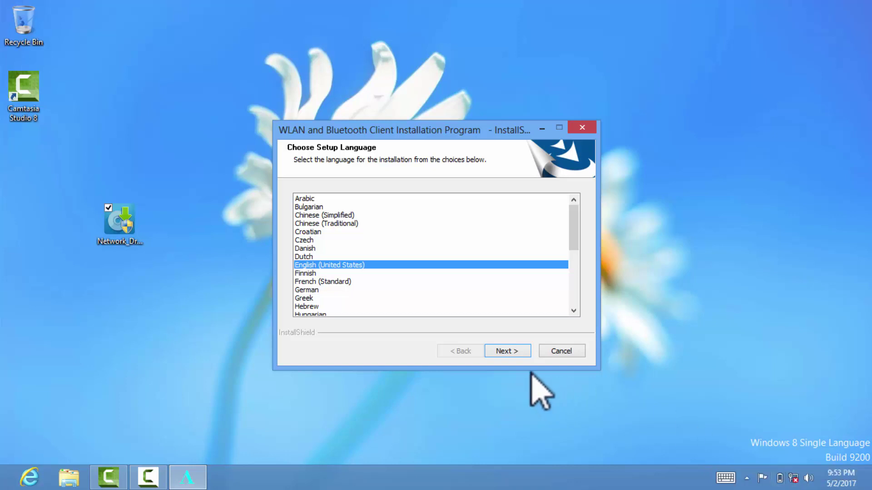
pyautogui.click(506, 352)
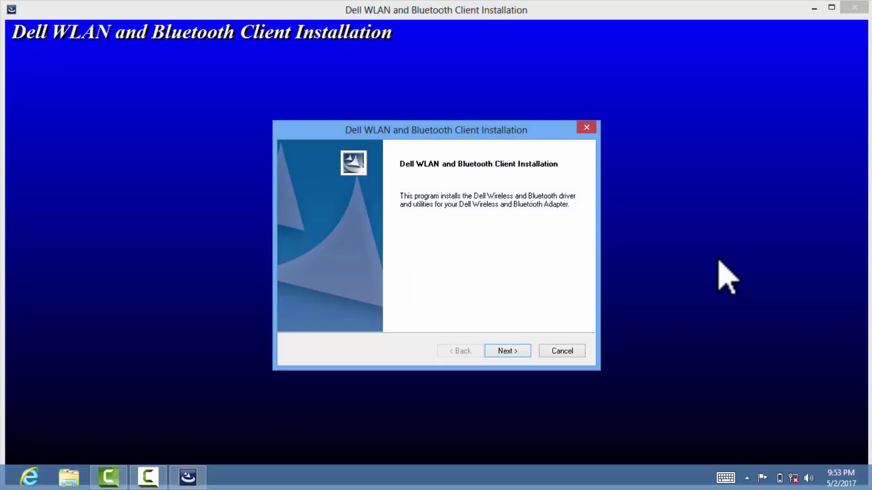
# Step: Proceed through the Dell WLAN and Bluetooth setup, installing both the Dell Wireless Driver and the Dell Bluetooth Application
pyautogui.click(499, 352)
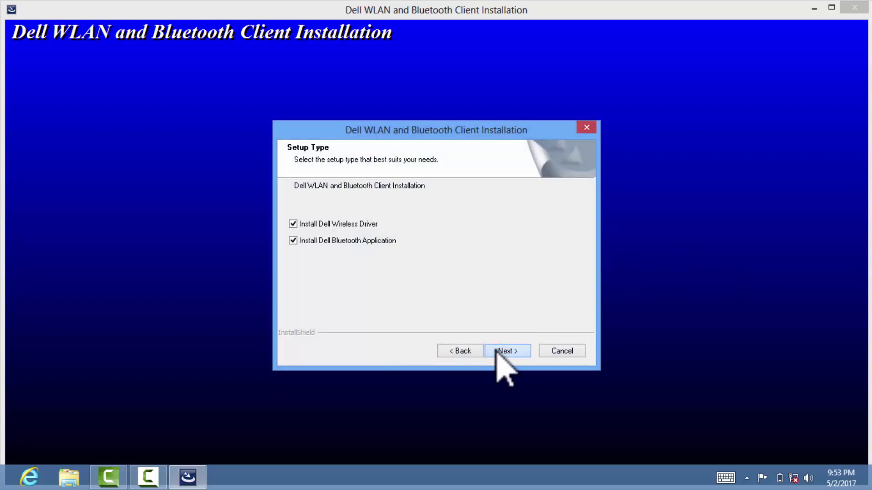
pyautogui.click(503, 351)
pyautogui.click(495, 352)
pyautogui.click(495, 352)
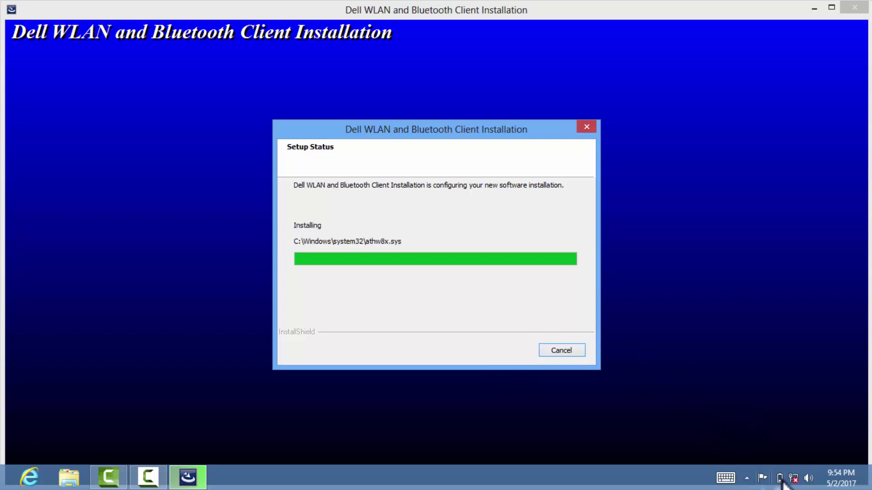
pyautogui.moveTo(792, 482)
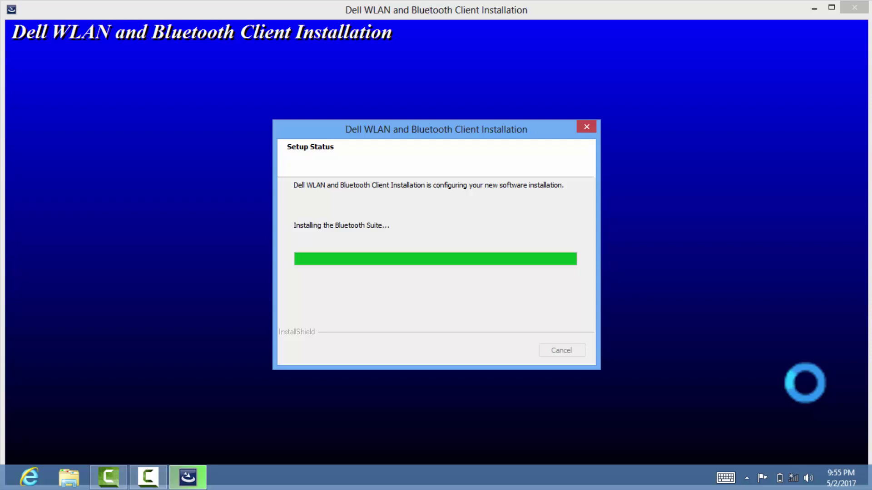
# Step: Connect to the jio1234 Wi-Fi network, entering the network security key and turning on sharing and device connections
pyautogui.click(792, 480)
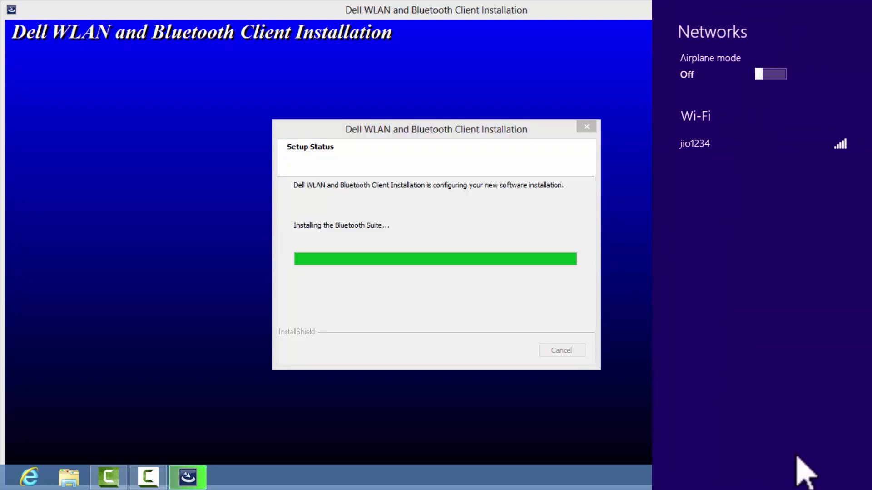
pyautogui.click(777, 169)
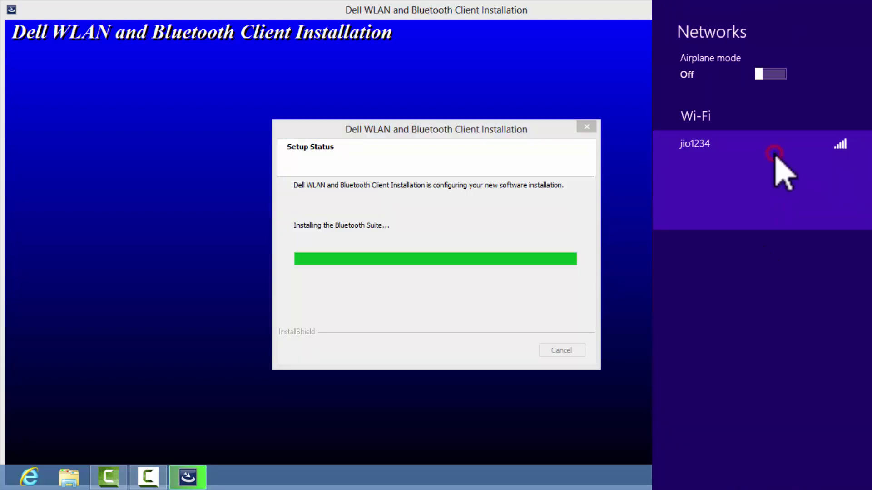
pyautogui.click(807, 213)
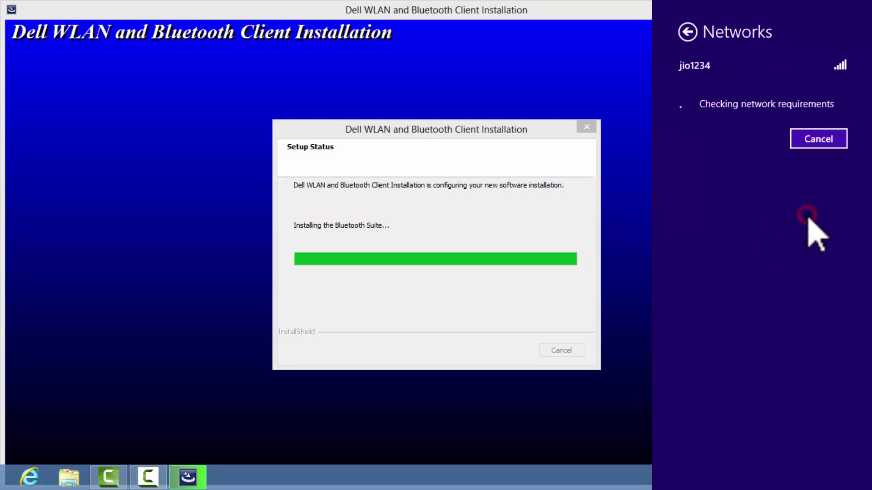
pyautogui.write('•••••')
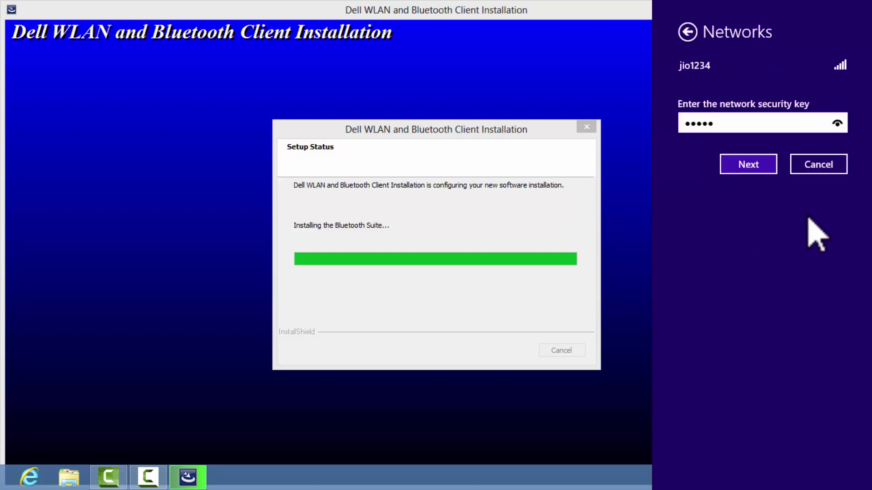
pyautogui.write('•••')
pyautogui.press('Return')
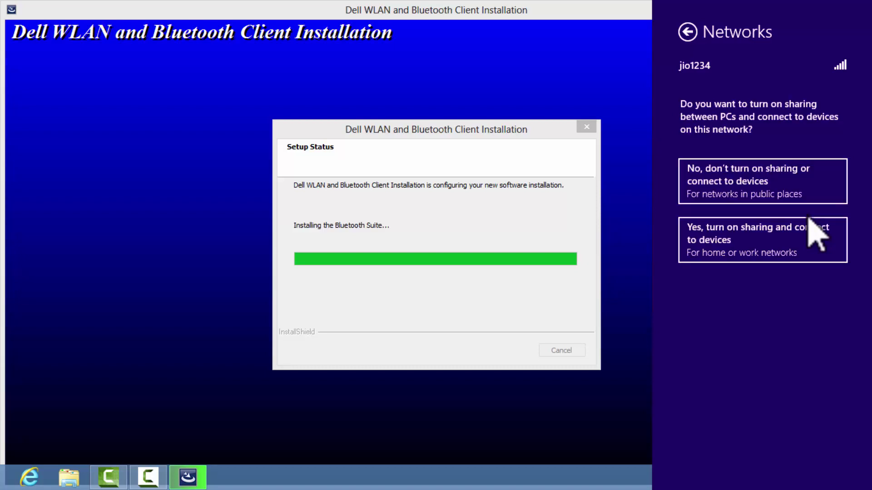
pyautogui.click(808, 218)
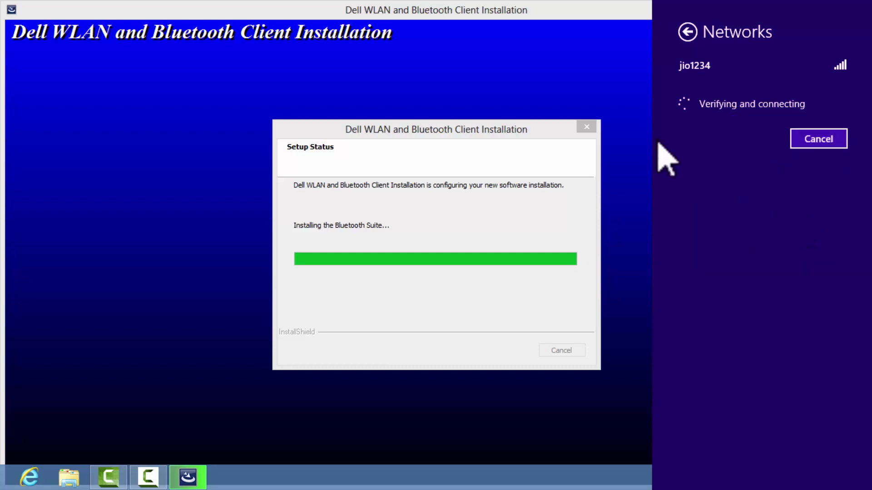
pyautogui.click(644, 140)
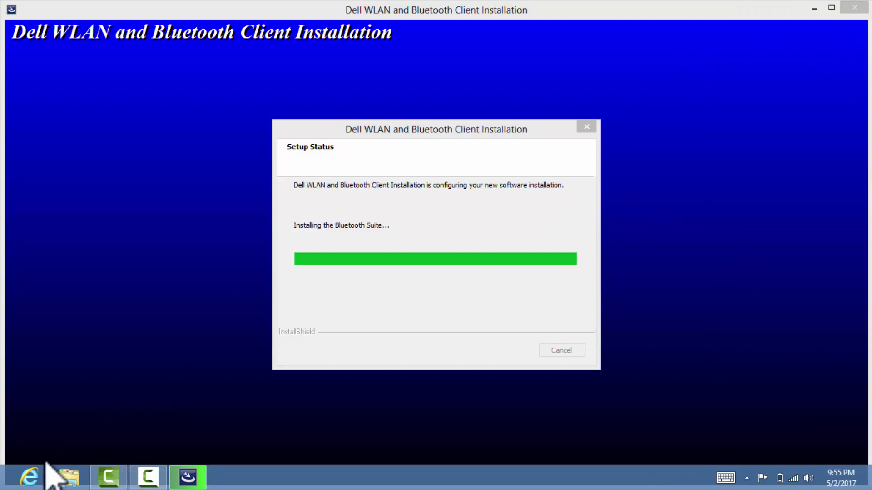
# Step: Switch to Internet Explorer, go to google.com and maximize the browser window
pyautogui.click(29, 478)
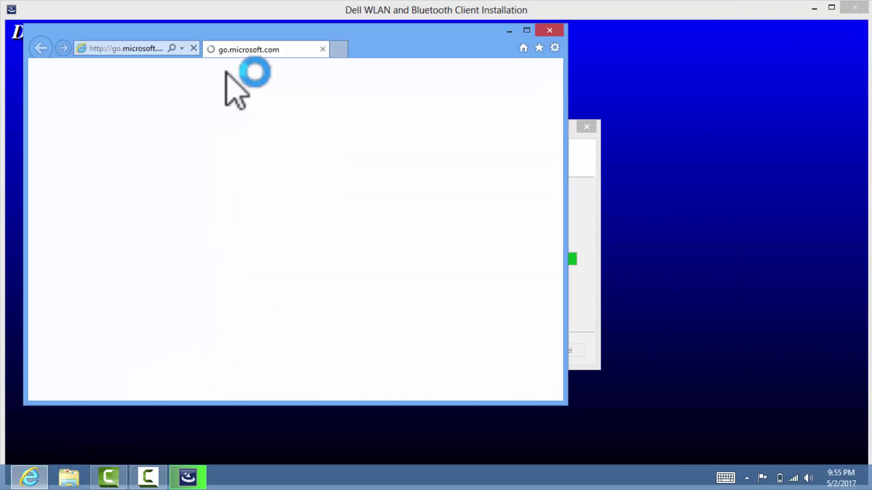
pyautogui.click(146, 49)
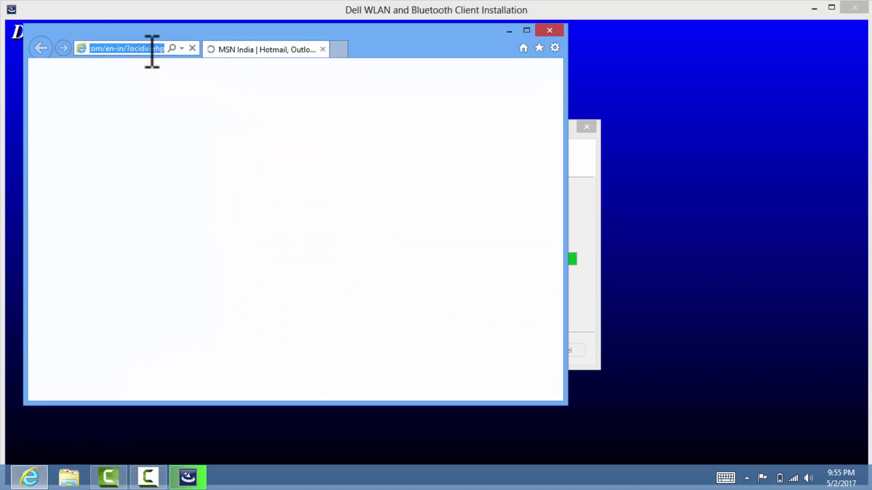
pyautogui.write('g')
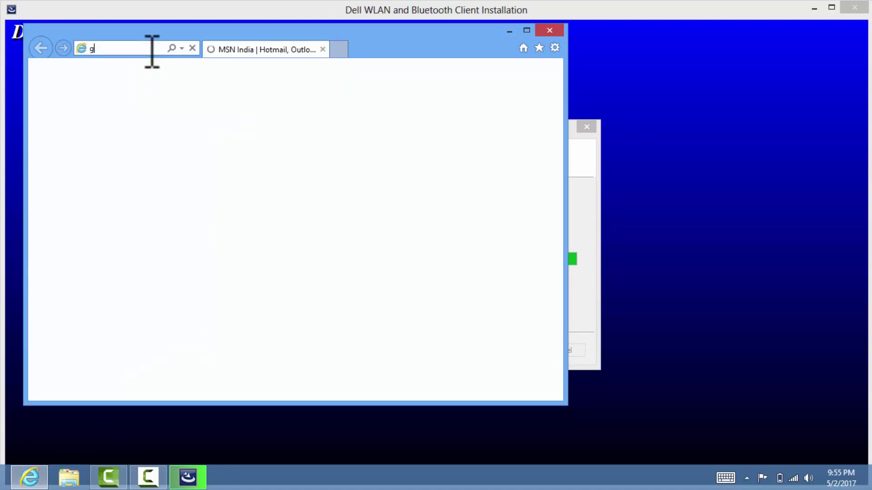
pyautogui.write('oogle.')
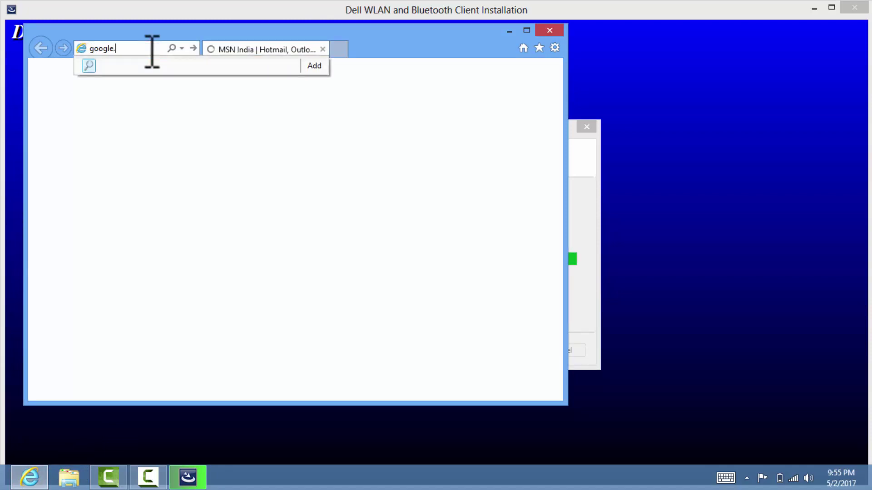
pyautogui.write('co')
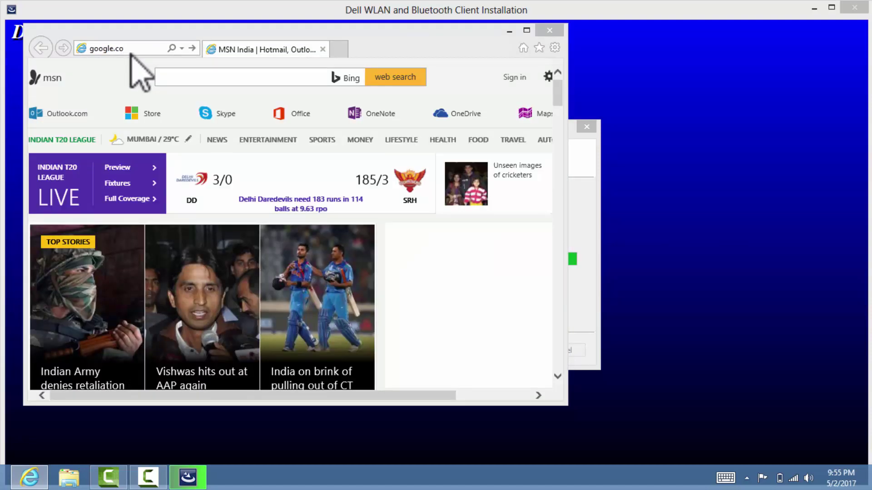
pyautogui.click(133, 47)
pyautogui.write('m')
pyautogui.press('Return')
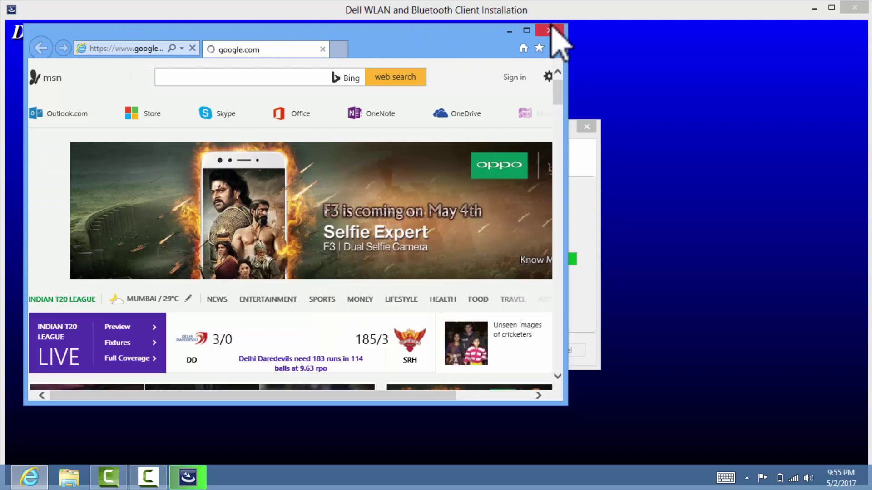
pyautogui.click(525, 30)
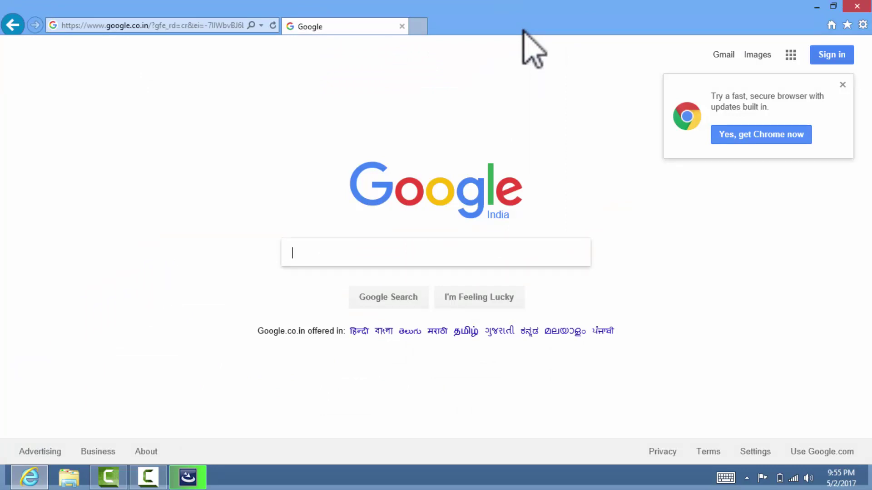
# Step: Download Chrome for Windows from the Google page's offer, accept the terms of service and run ChromeSetup.exe
pyautogui.click(742, 129)
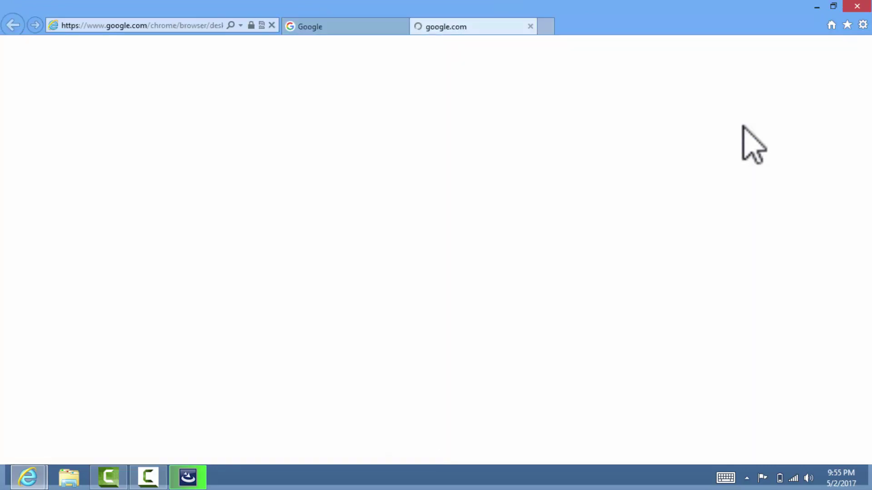
pyautogui.click(188, 477)
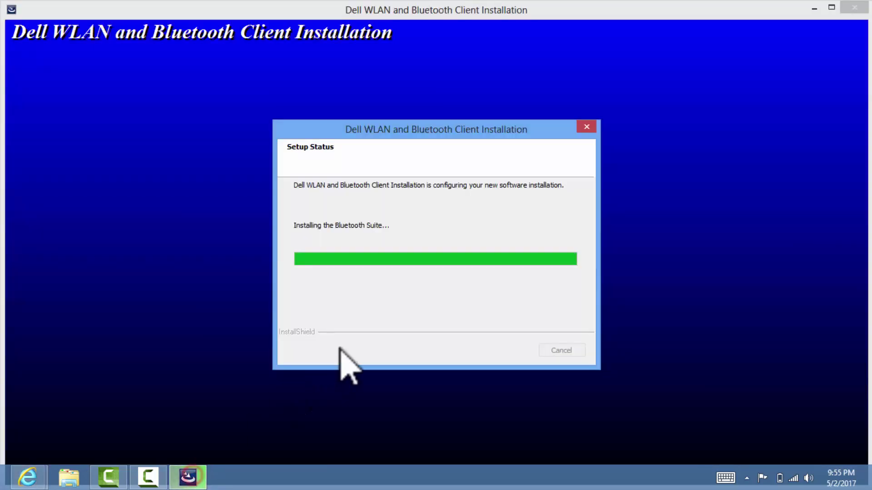
pyautogui.click(184, 482)
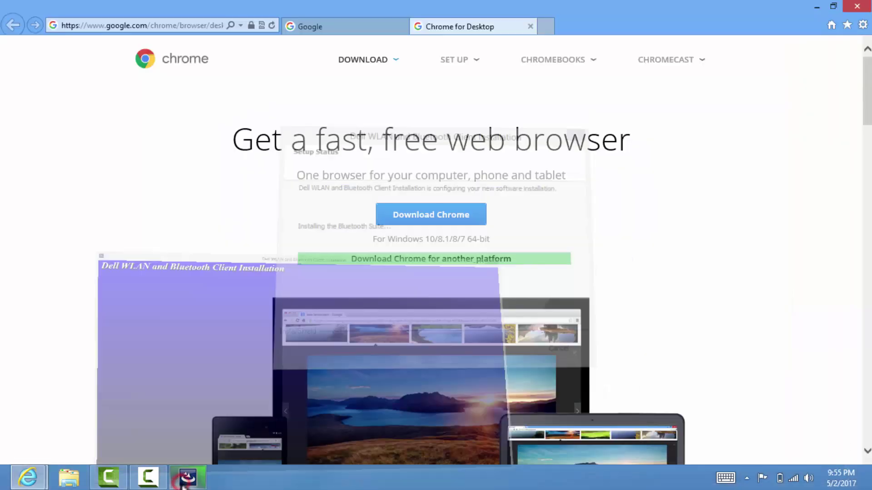
pyautogui.click(454, 220)
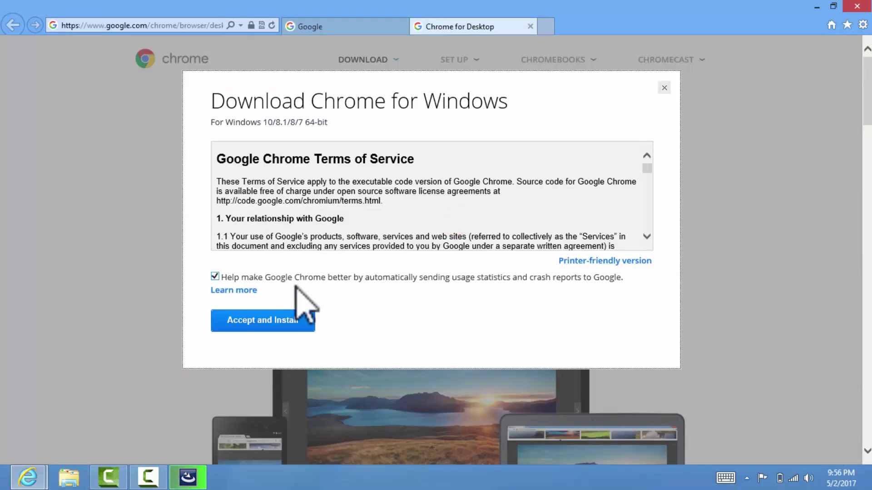
pyautogui.click(251, 325)
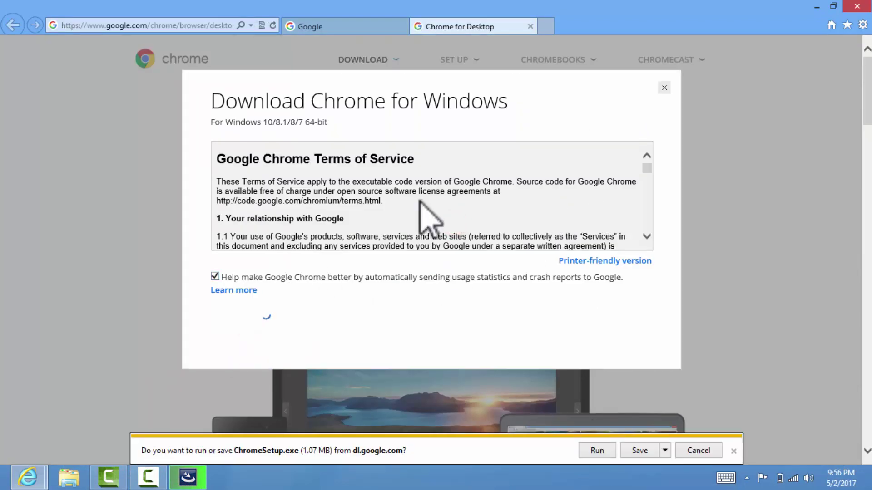
pyautogui.click(596, 451)
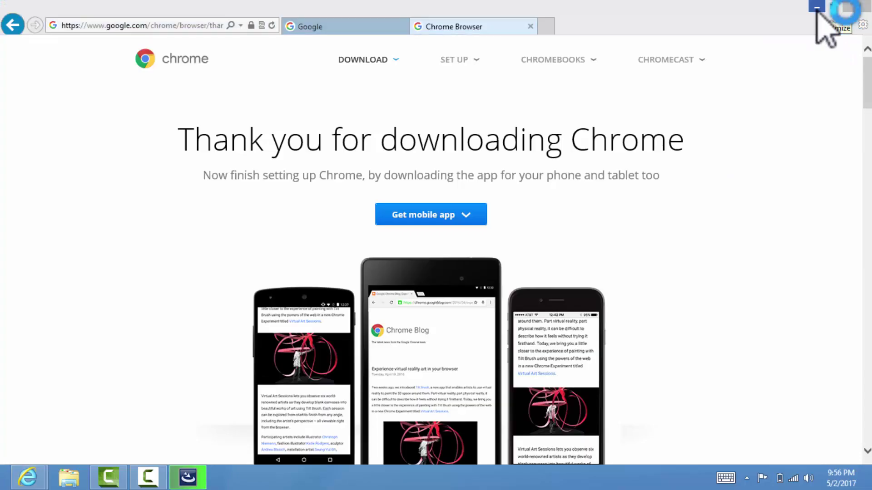
# Step: Close the Internet Explorer window while Chrome installs
pyautogui.click(856, 6)
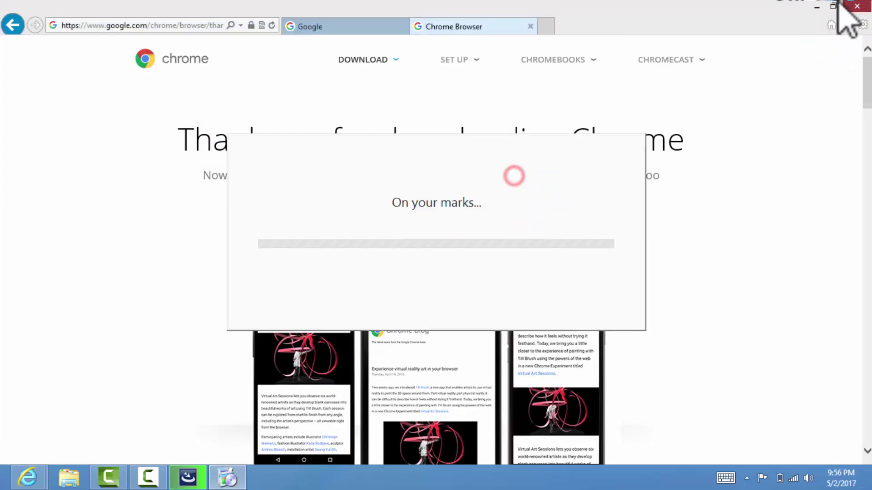
pyautogui.click(856, 7)
pyautogui.click(418, 242)
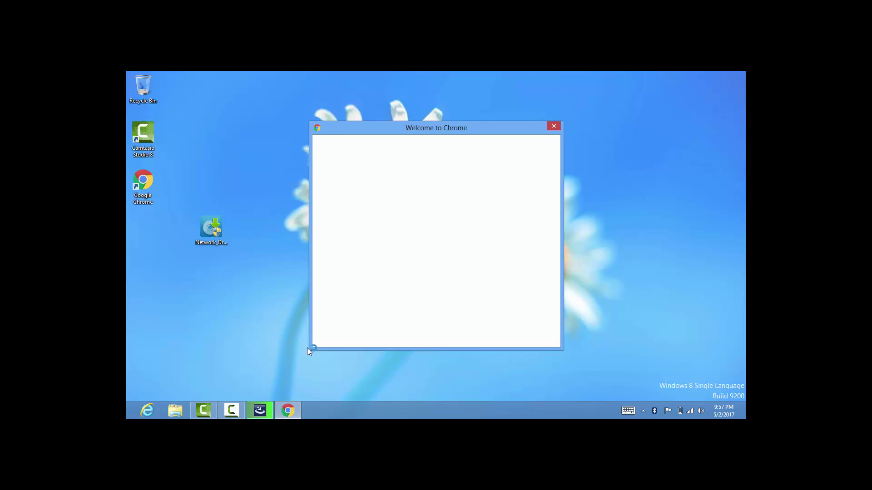
# Step: Complete Chrome's welcome setup, close the browser window and return to the Dell driver installation window
pyautogui.click(267, 414)
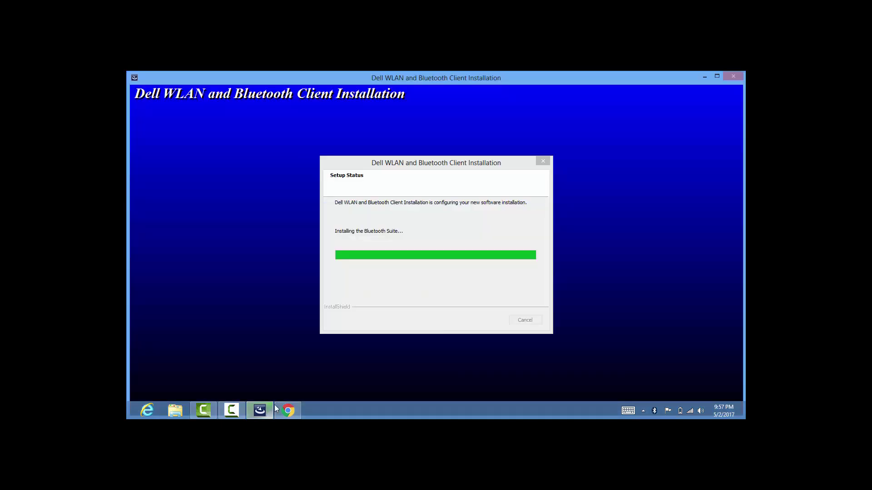
pyautogui.click(264, 410)
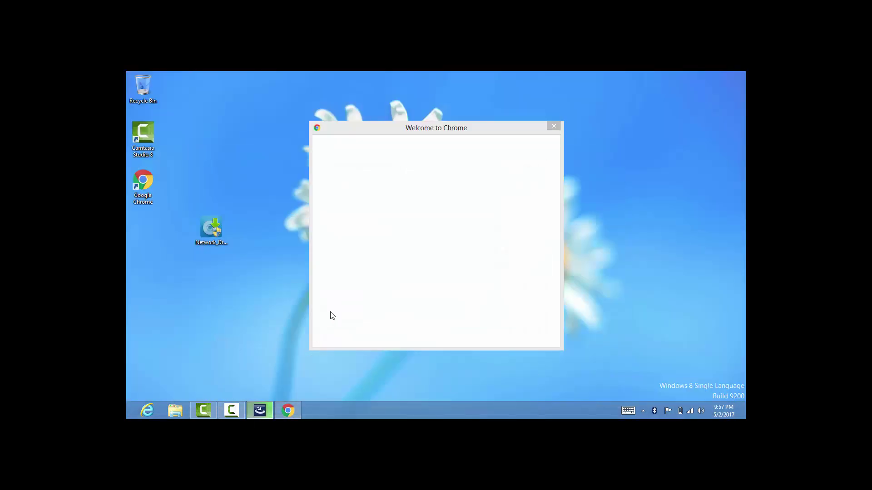
pyautogui.click(332, 316)
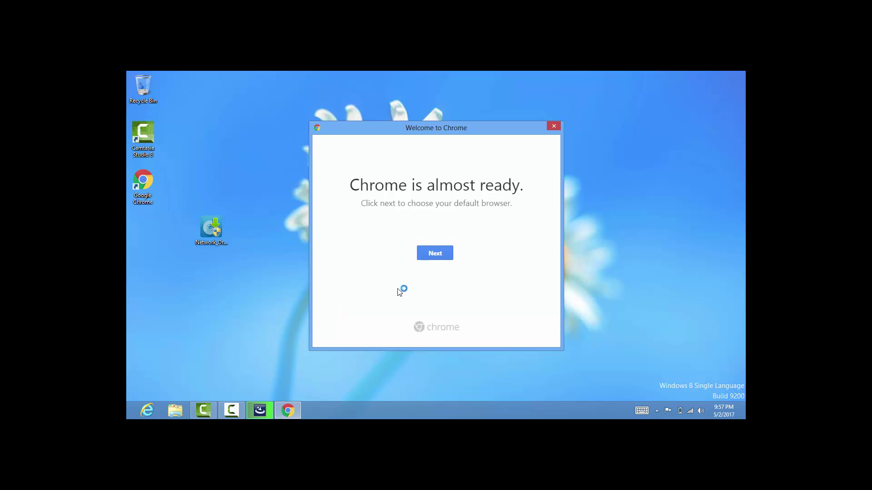
pyautogui.click(439, 254)
pyautogui.click(418, 231)
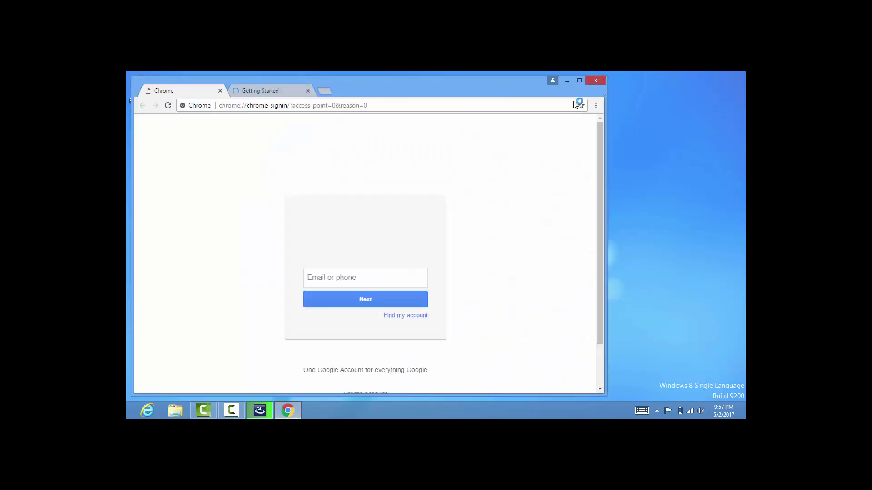
pyautogui.click(598, 84)
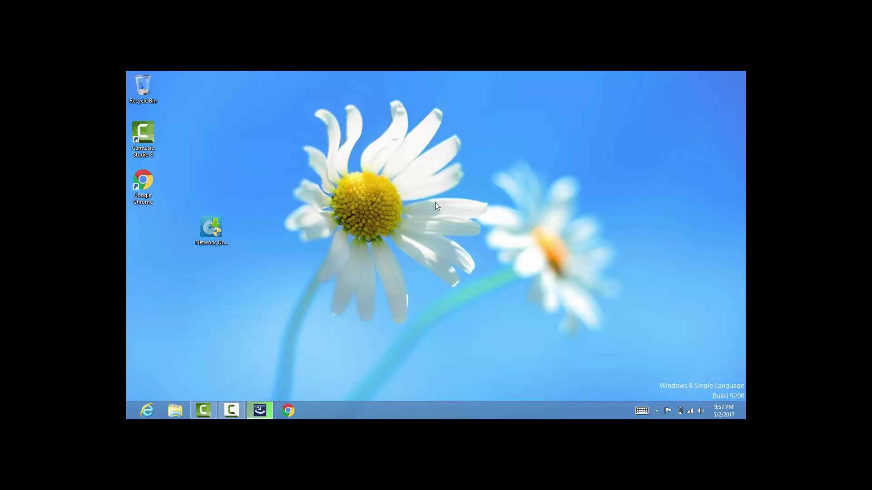
pyautogui.click(263, 410)
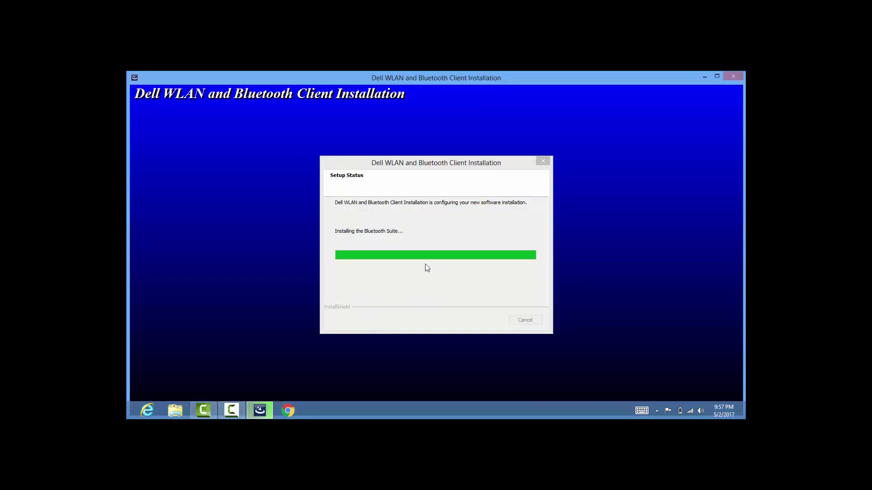